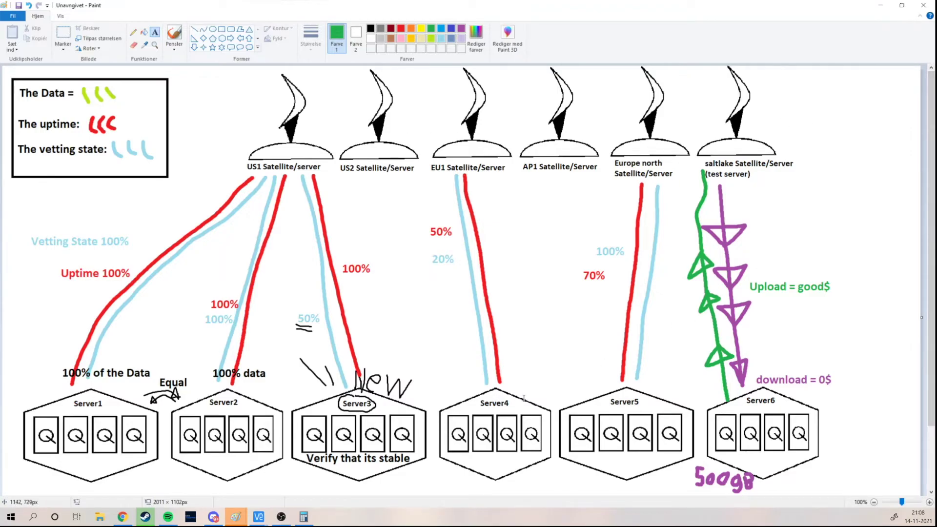
With the light lavender brush, write '//' and '2x' above Server4.
left_click(180, 35)
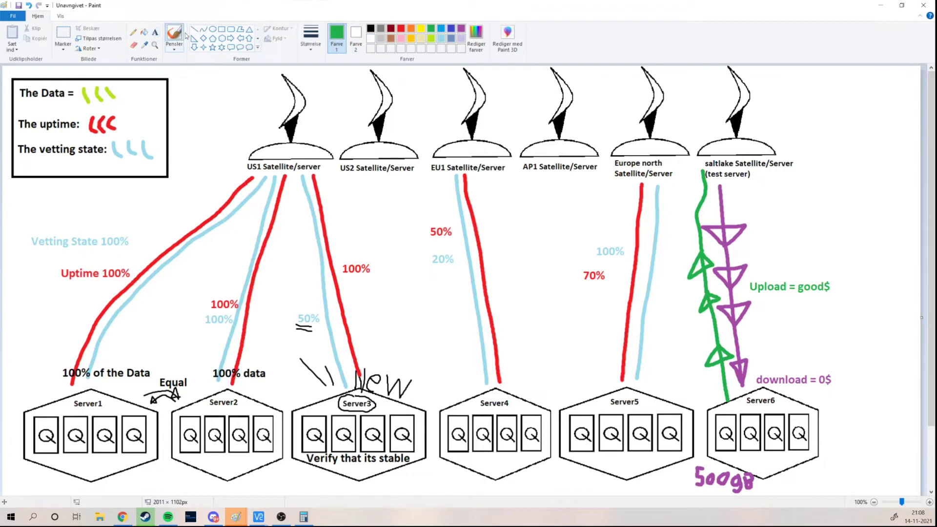
left_click(390, 28)
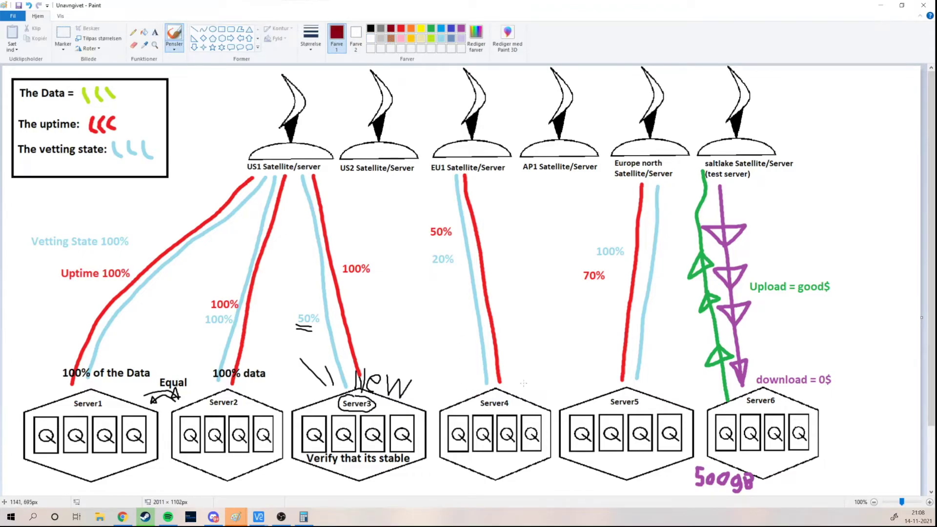
left_click(461, 38)
left_click_drag(522, 383, 516, 407)
mouse_move(522, 354)
left_mouse_down()
mouse_move(539, 347)
mouse_move(525, 375)
mouse_move(538, 375)
left_mouse_up()
left_click_drag(548, 353, 561, 373)
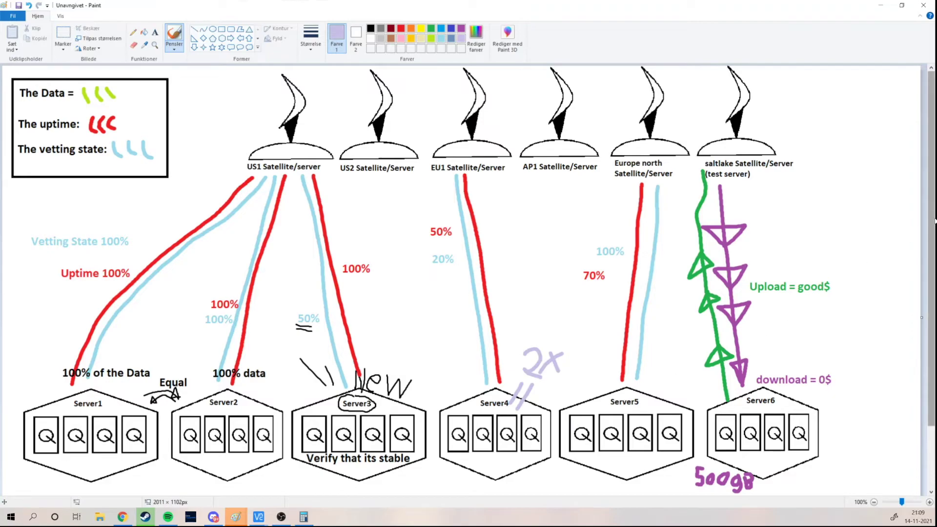
Bring the Storj Node Dashboard in VNC Viewer's Chromium to the front.
mouse_move(259, 516)
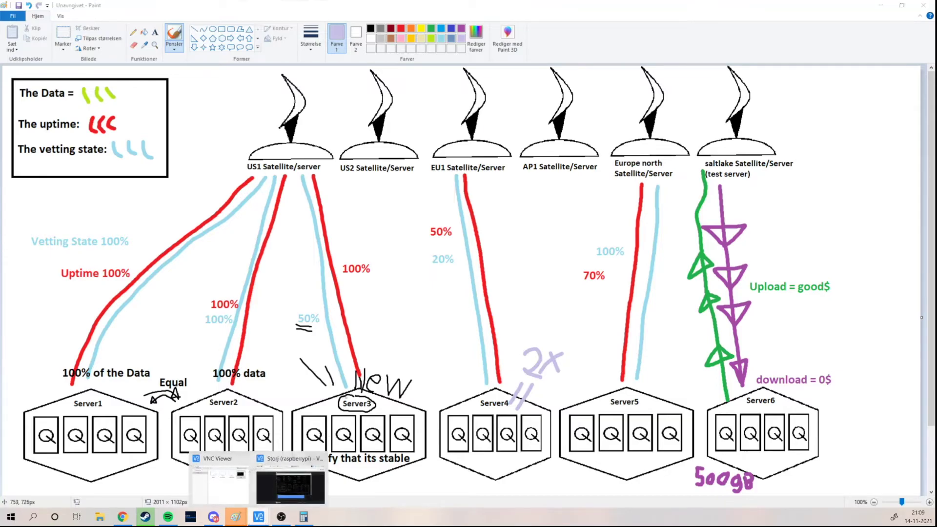
left_click(302, 480)
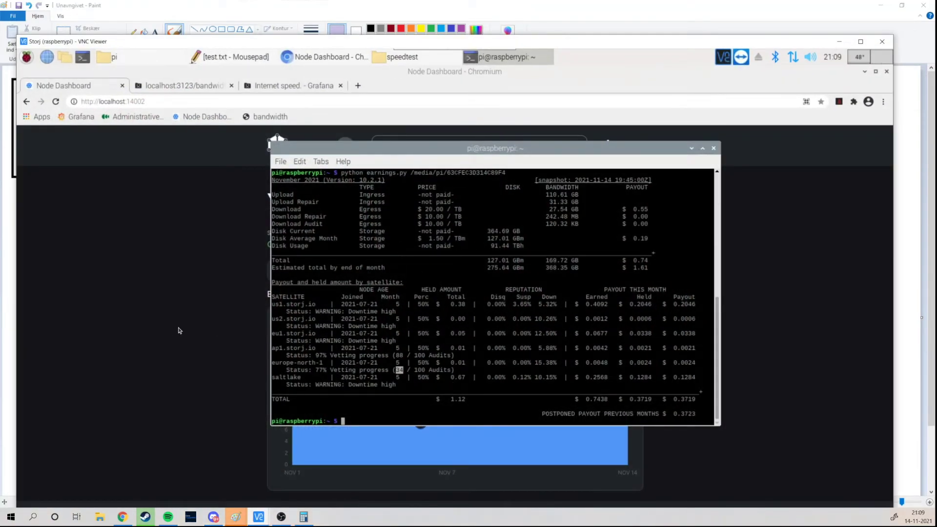
left_click(195, 332)
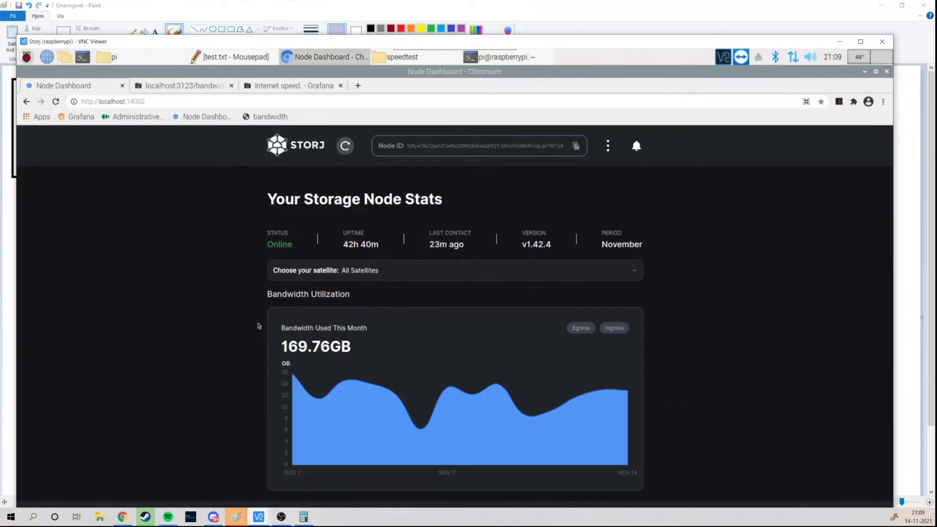
Scroll down to the Suspension & Audit scores for each satellite.
scroll(682, 349, "down", 4)
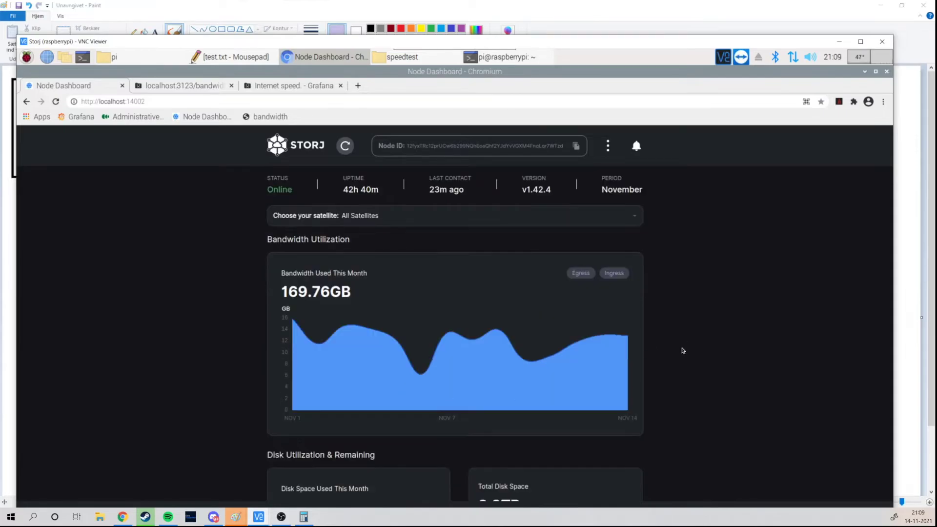
scroll(682, 350, "down", 3)
scroll(683, 350, "down", 2)
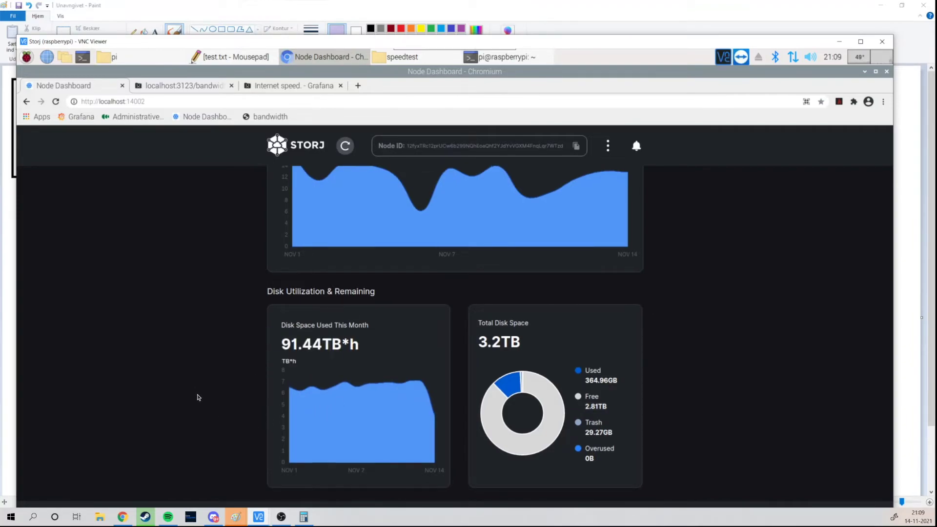
scroll(209, 396, "down", 7)
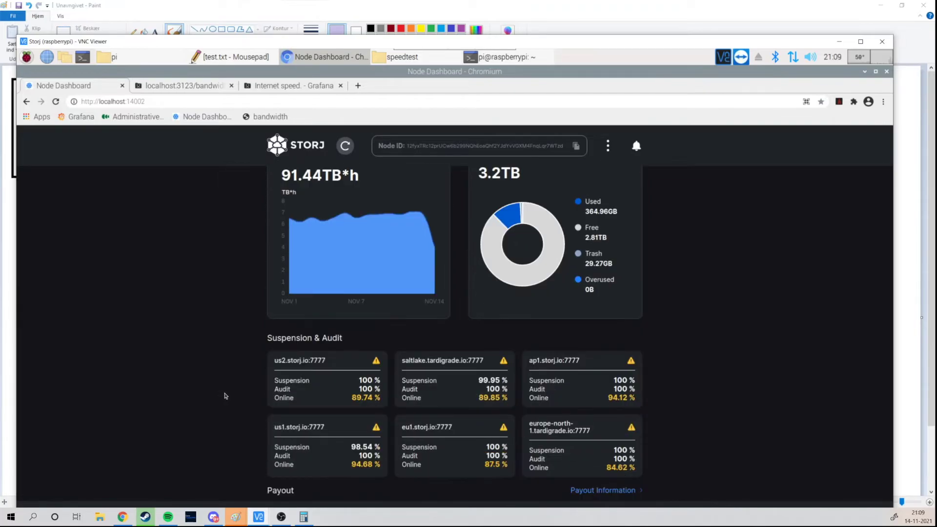
scroll(226, 395, "down", 1)
left_click_drag(351, 374, 367, 375)
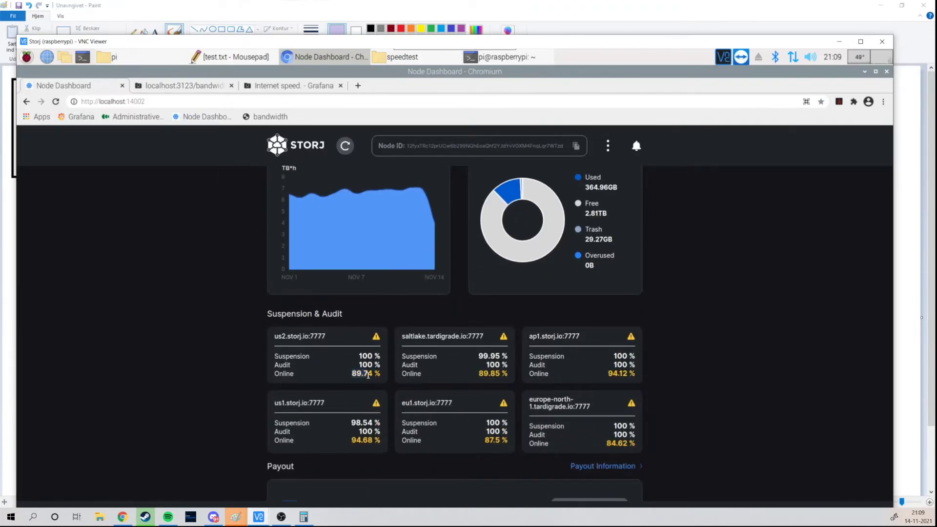
left_click(347, 376)
Open the Payout Information page showing $0.83 estimated earnings this month.
left_click(624, 470)
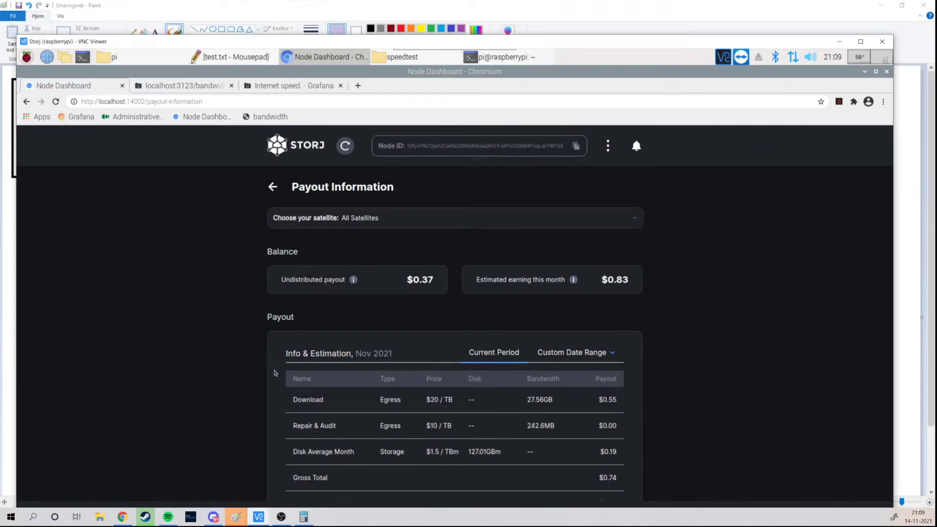
scroll(254, 406, "down", 2)
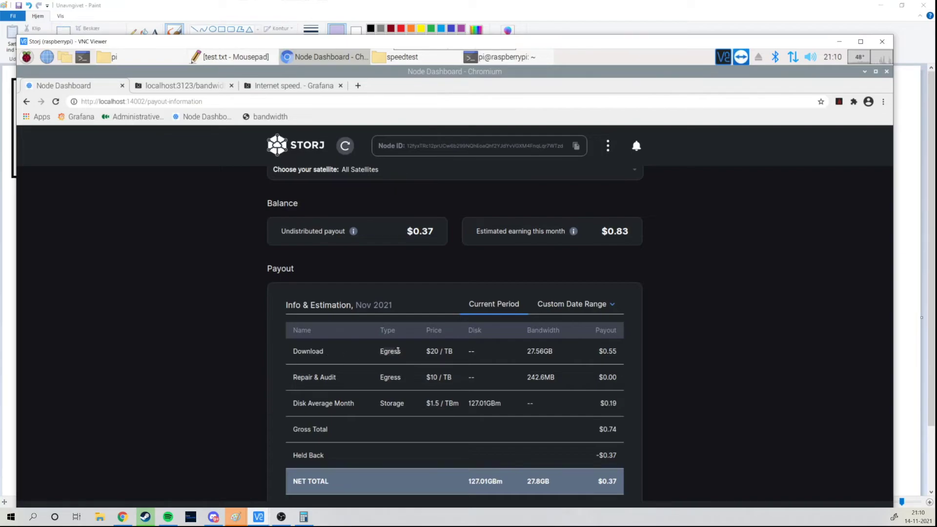
left_click(380, 352)
Scroll to the September 2021 payout history per satellite, totalling $0.22.
scroll(644, 418, "down", 3)
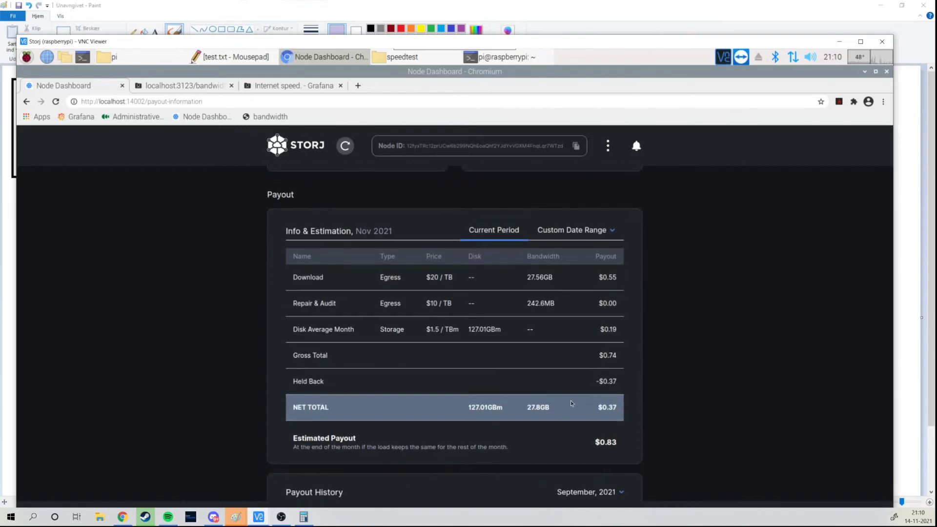
scroll(572, 403, "down", 4)
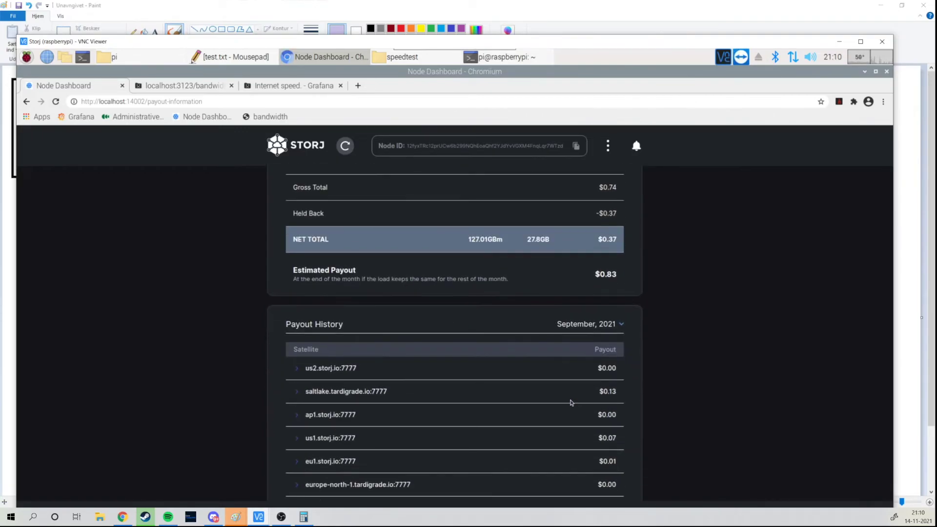
scroll(309, 370, "down", 1)
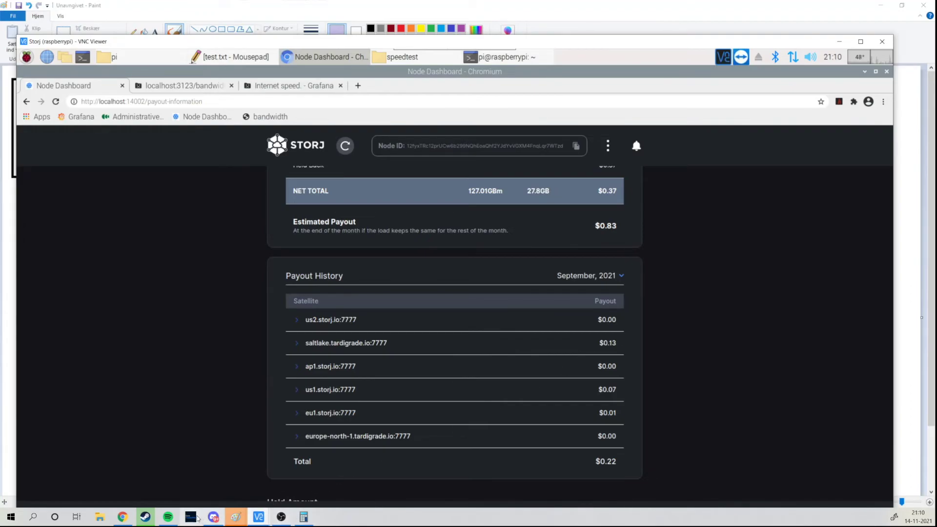
left_click(238, 517)
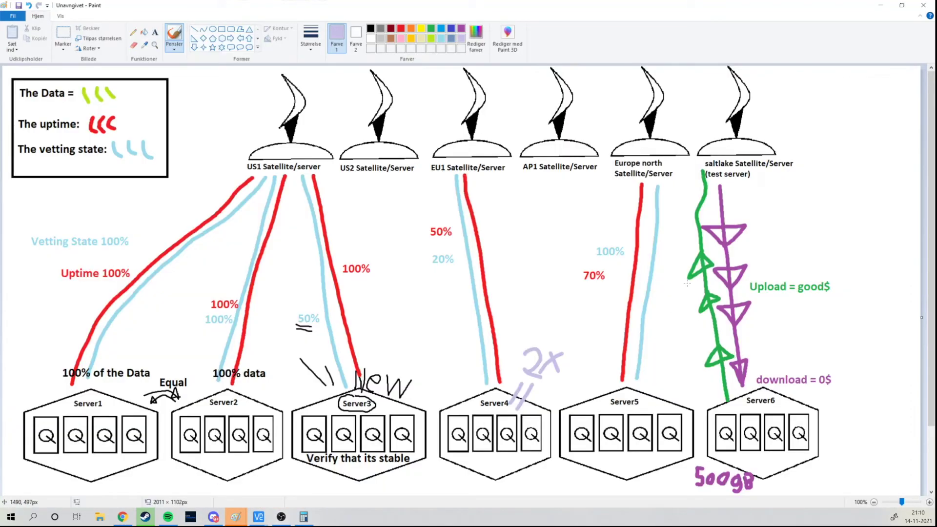
Underline saltlake's '(test server)' label in light purple, then return to the Storj payout page.
left_click_drag(706, 182, 756, 185)
left_click(126, 517)
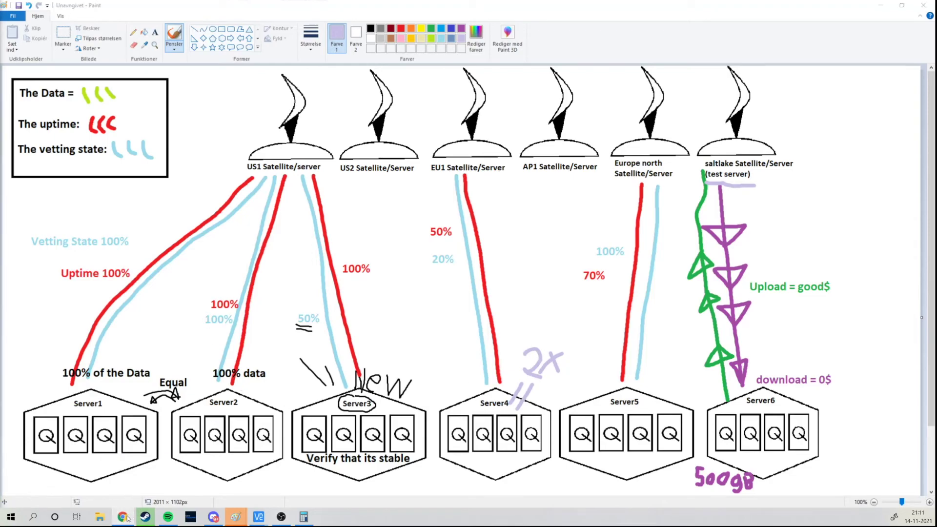
left_click(259, 517)
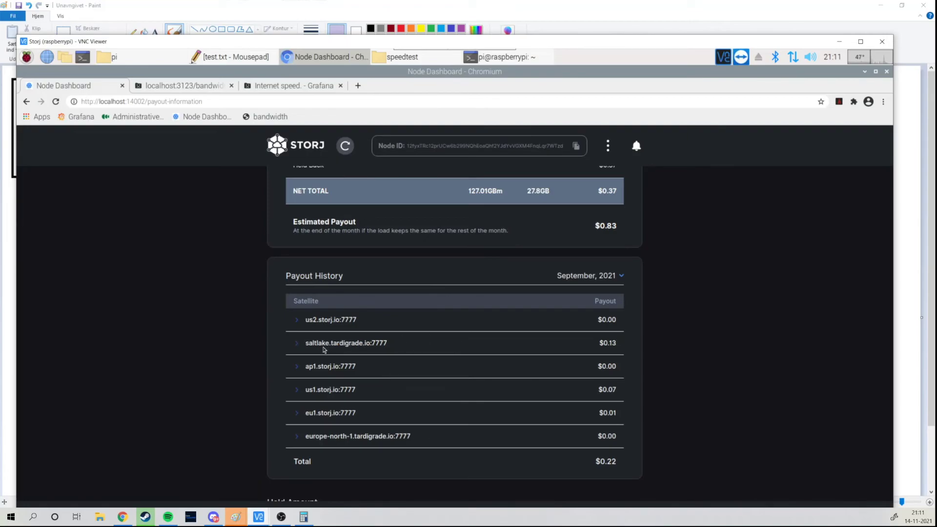
left_click(503, 57)
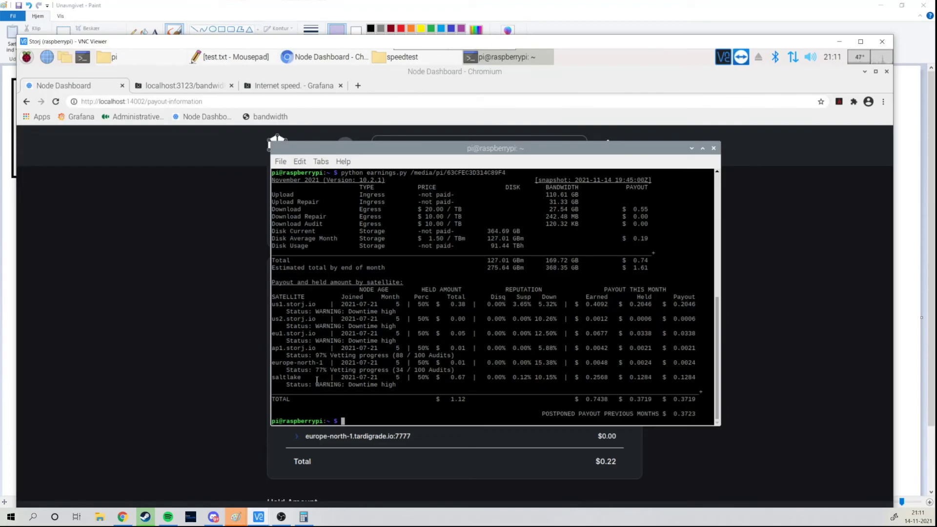
left_click_drag(315, 370, 323, 370)
left_click_drag(275, 377, 403, 388)
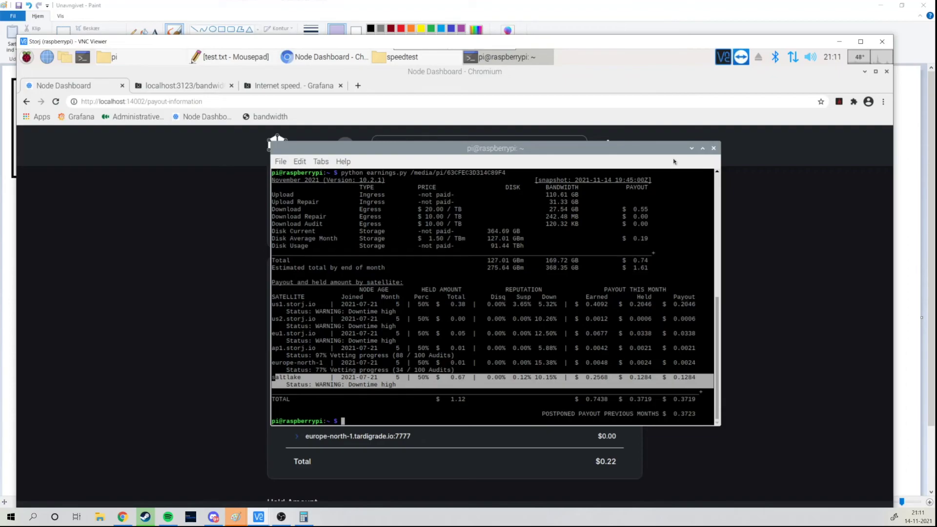
left_click(691, 148)
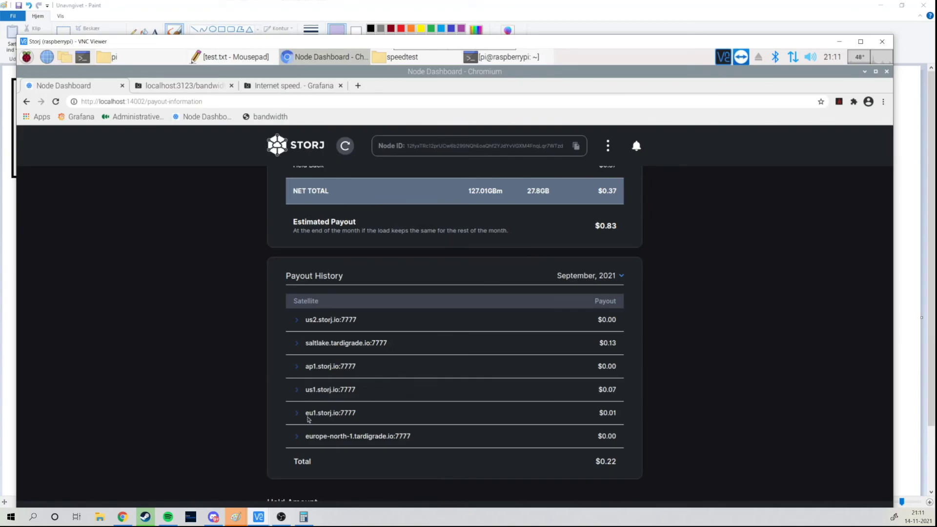
Go back from Payout Information to the main node stats page.
scroll(433, 434, "up", 5)
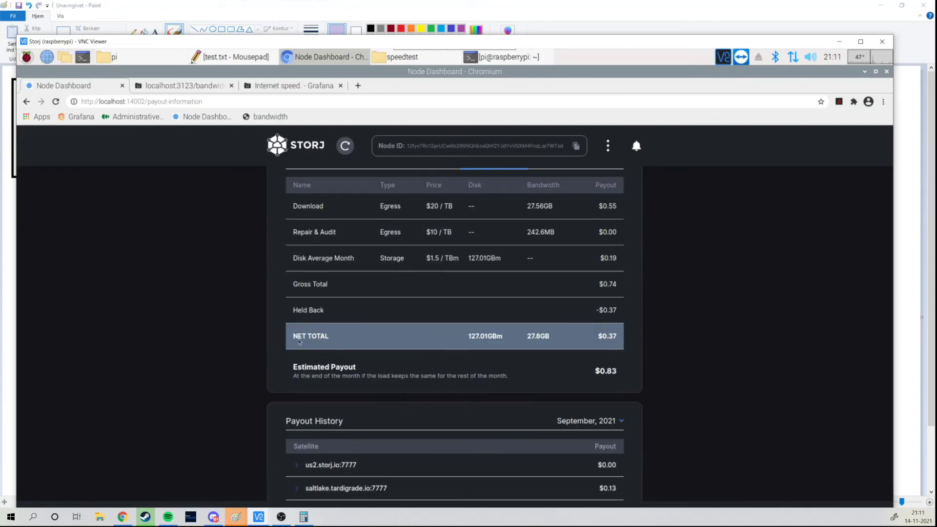
scroll(198, 340, "up", 3)
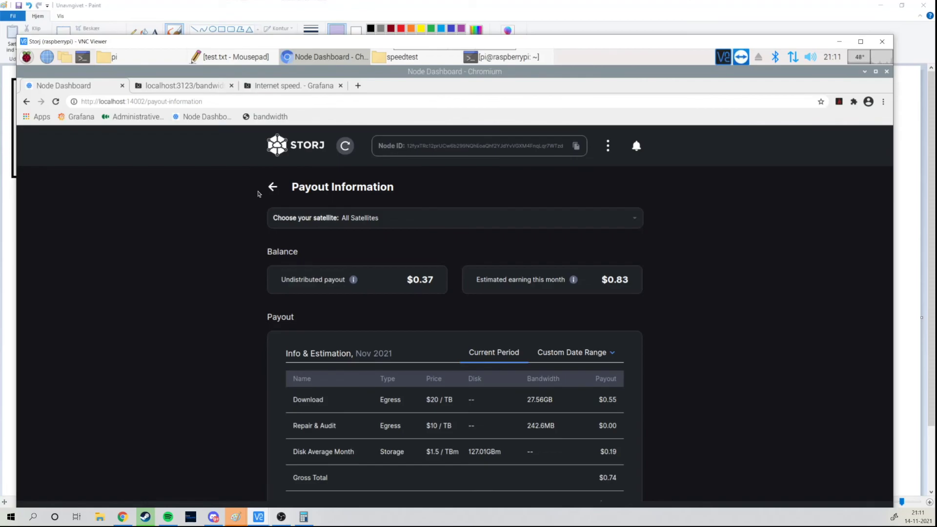
left_click(274, 185)
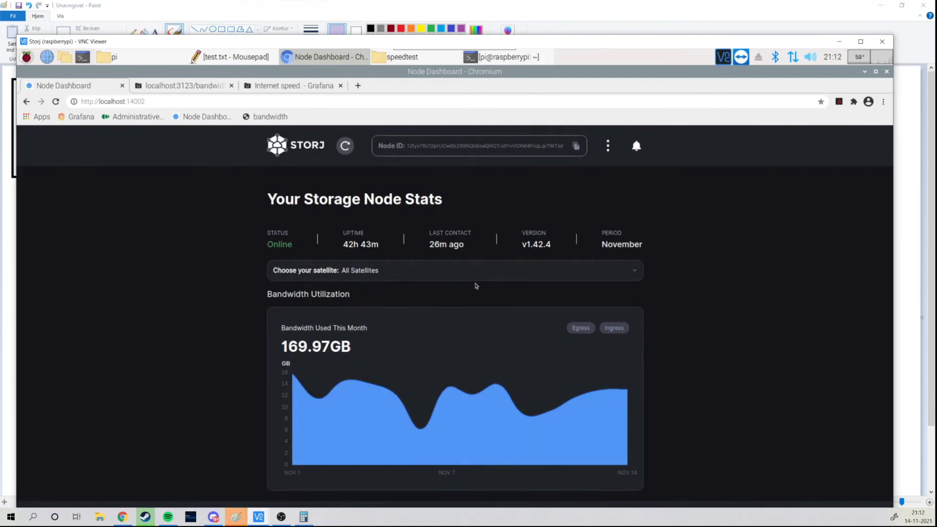
Filter the bandwidth chart to ingress only, showing 142.17GB this month.
left_click(572, 331)
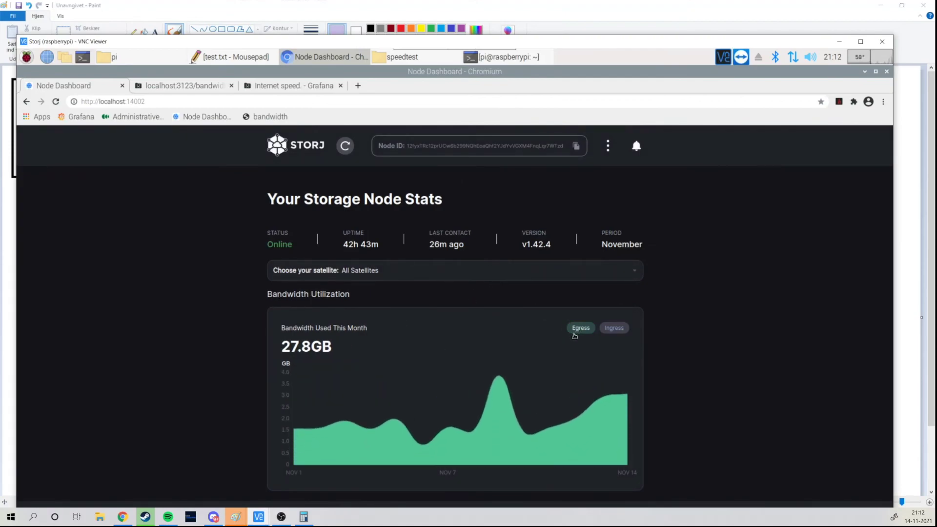
mouse_move(623, 394)
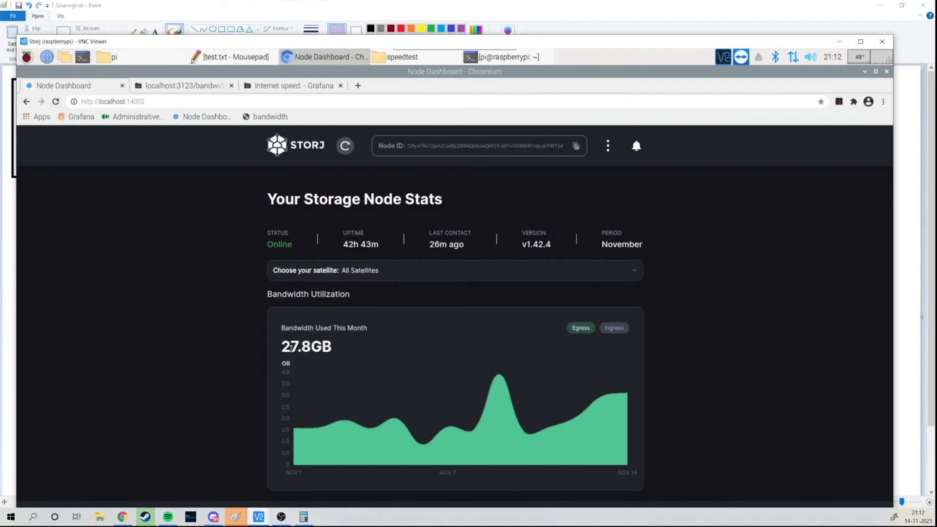
left_click(617, 330)
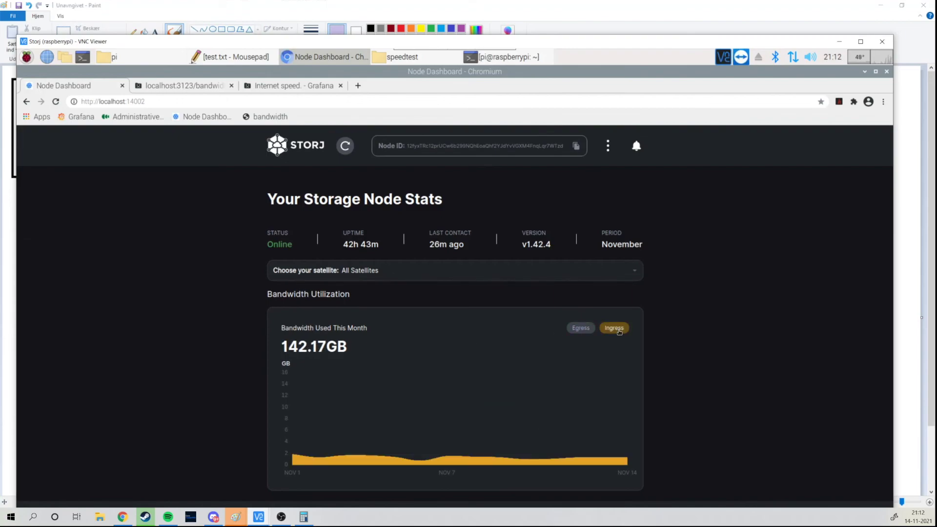
mouse_move(530, 374)
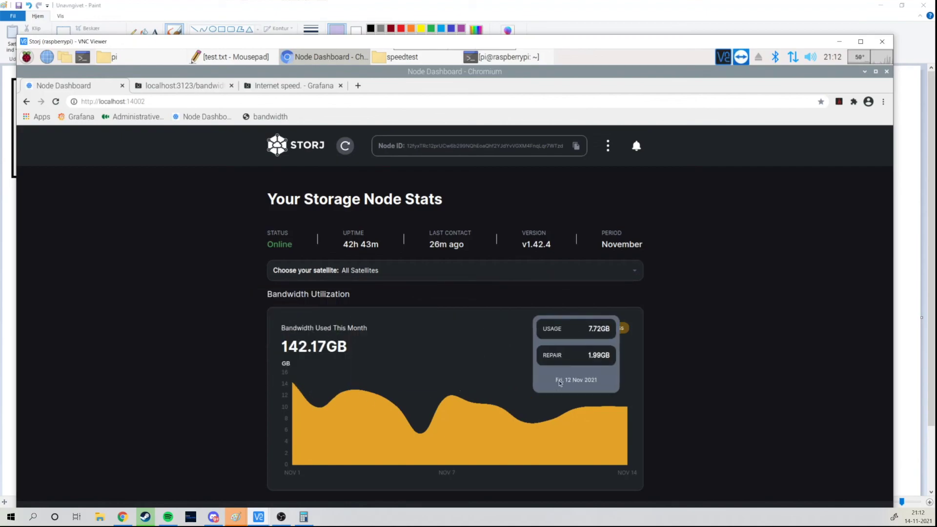